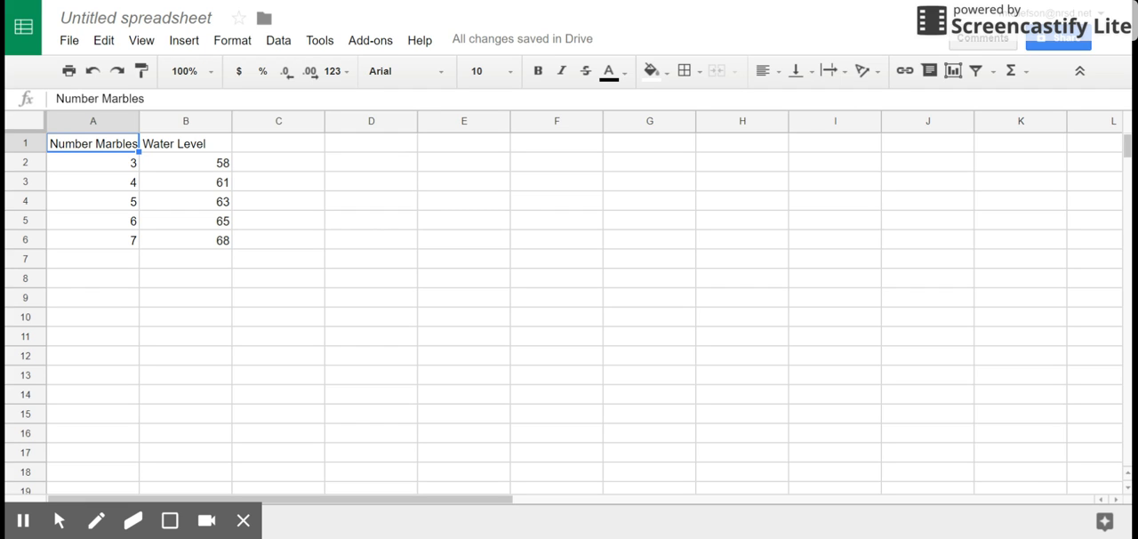
# - Add the unit to the header in cell B1 so it reads "Water Level (mL)"
pyautogui.click(186, 143)
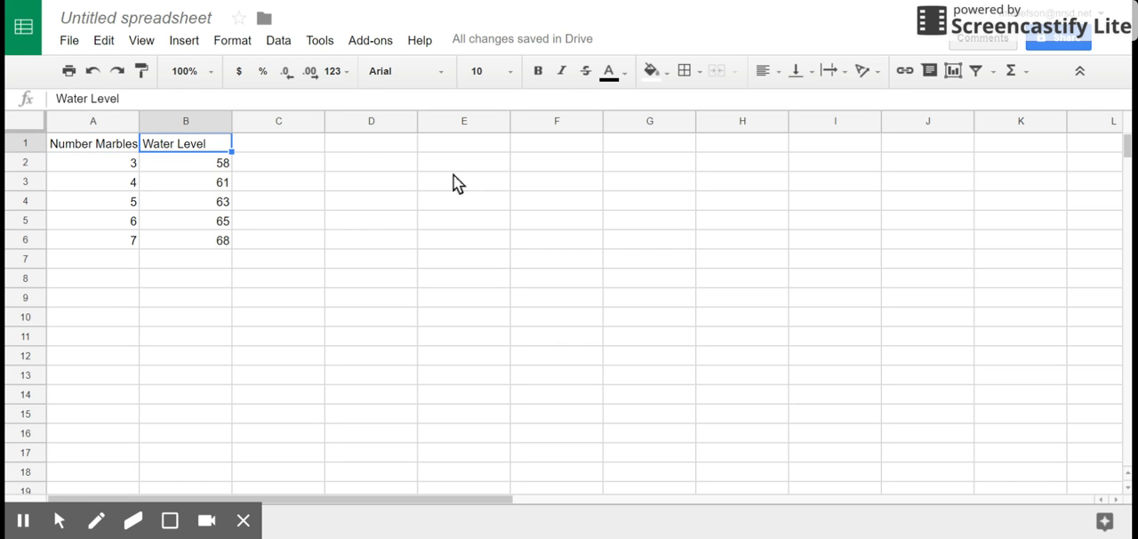
pyautogui.click(174, 98)
pyautogui.write('(mL)')
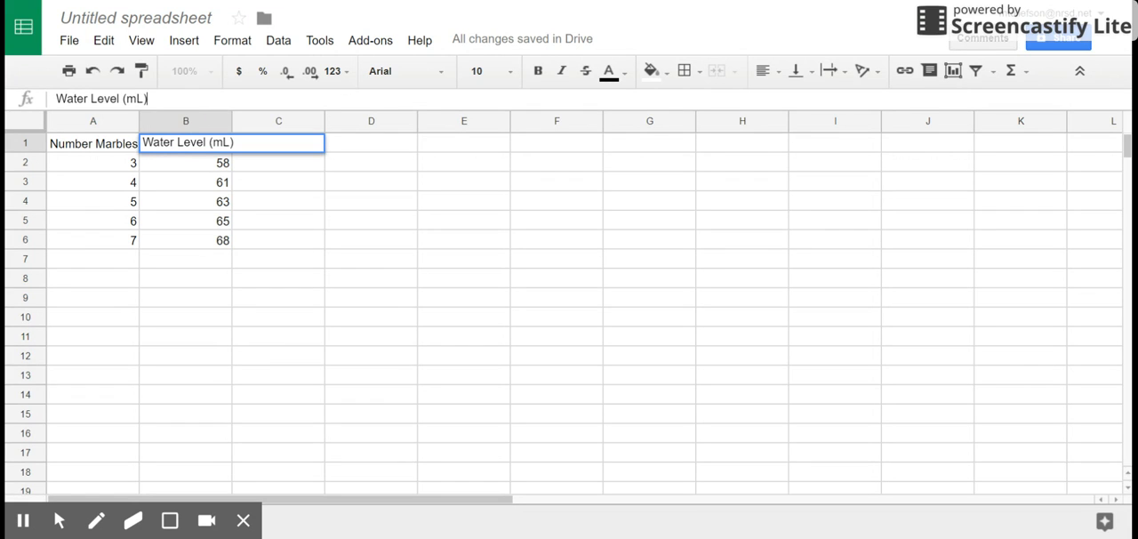
pyautogui.press('Return')
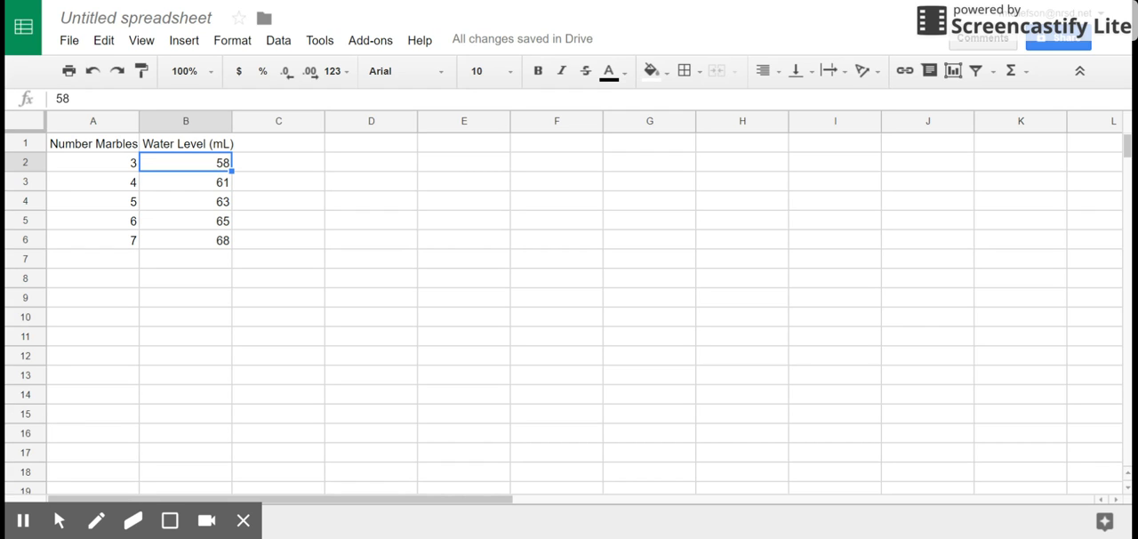
# - Insert a chart from the data in A1:B6 and set its chart type to Scatter chart
pyautogui.moveTo(107, 147); pyautogui.dragTo(196, 247)
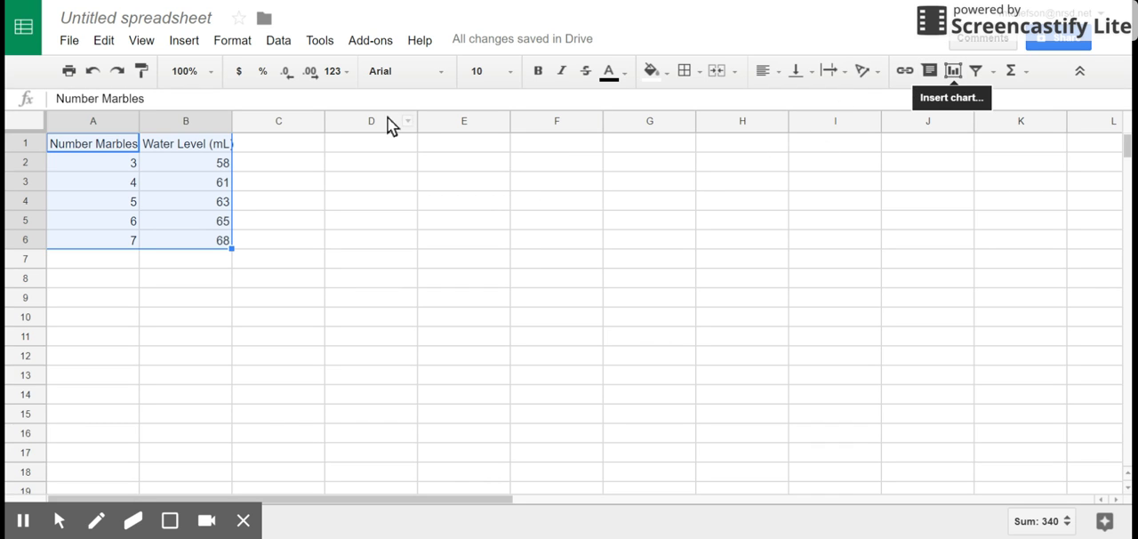
pyautogui.click(187, 42)
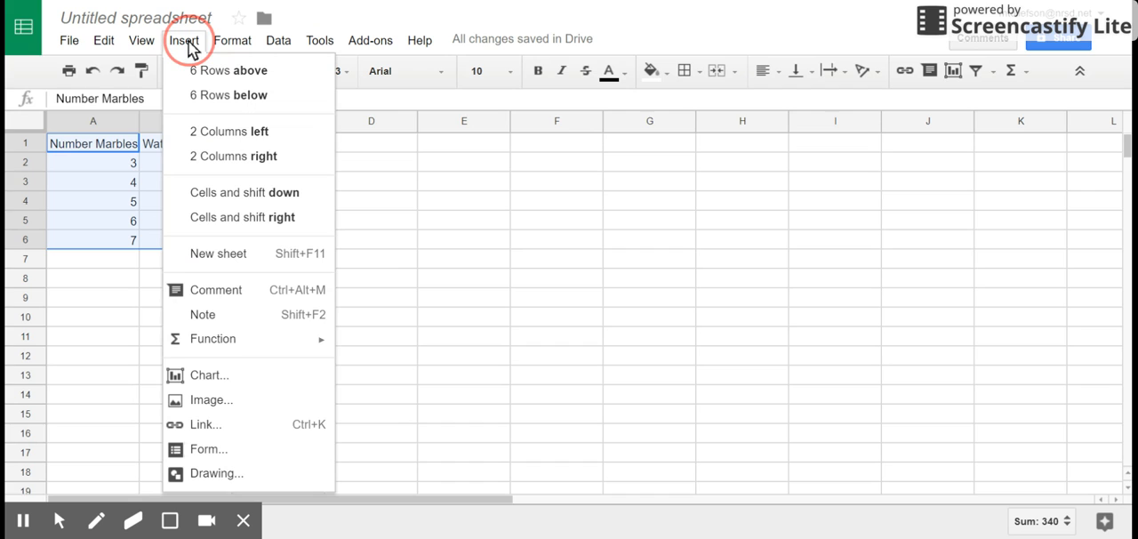
pyautogui.click(211, 374)
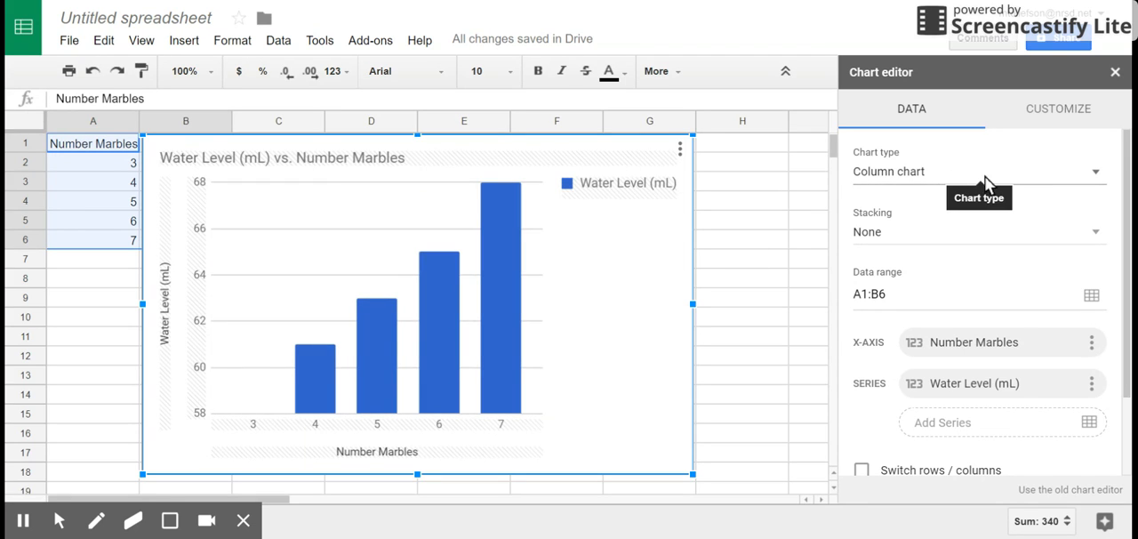
pyautogui.click(1099, 178)
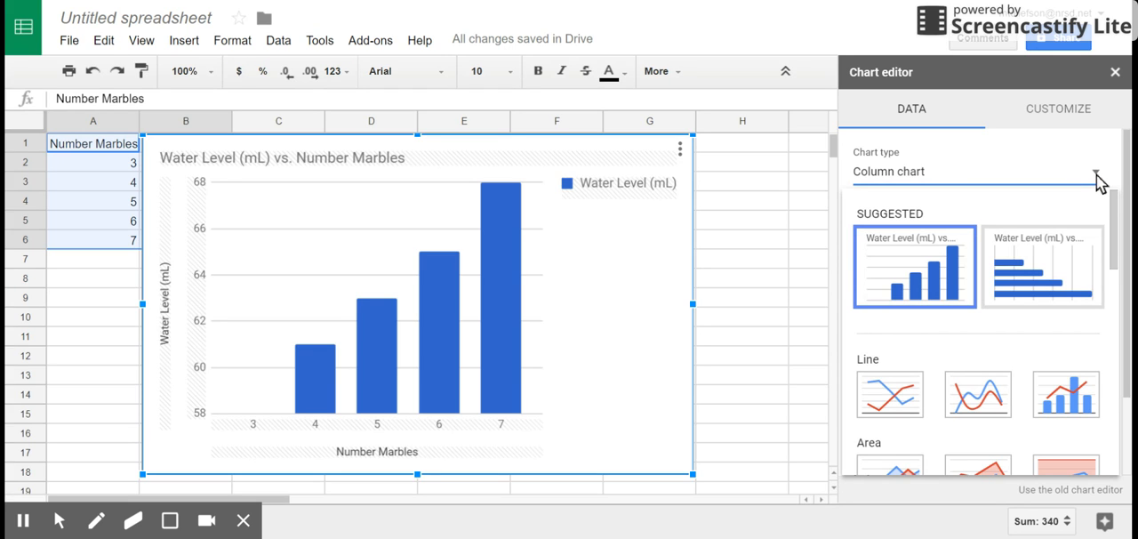
pyautogui.moveTo(1111, 223); pyautogui.dragTo(1118, 350)
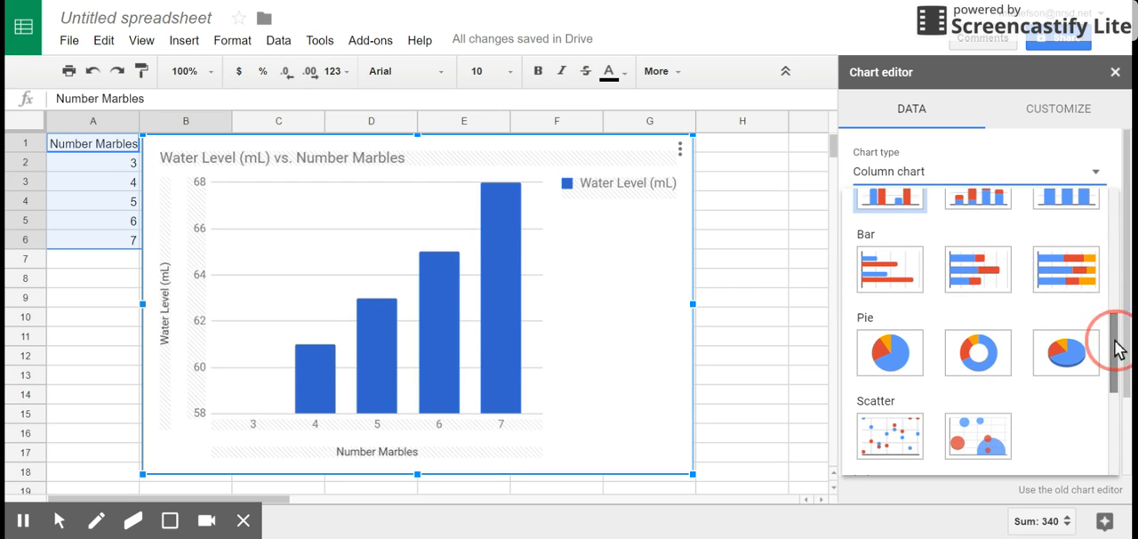
pyautogui.click(915, 436)
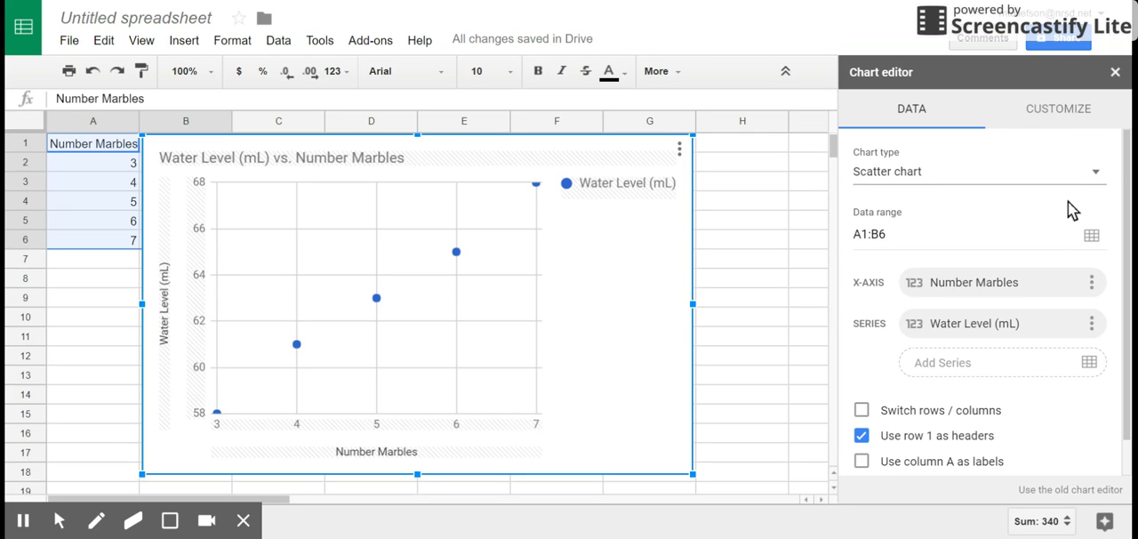
# - Remove "(mL)" from the chart title so it reads "Water Level vs. Number Marbles"
pyautogui.click(1070, 110)
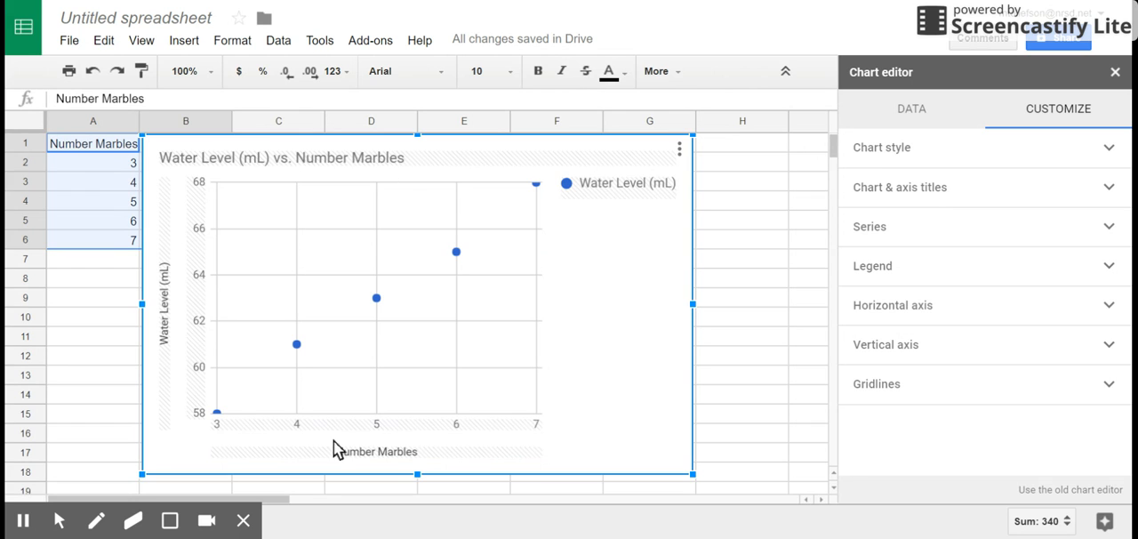
pyautogui.click(919, 188)
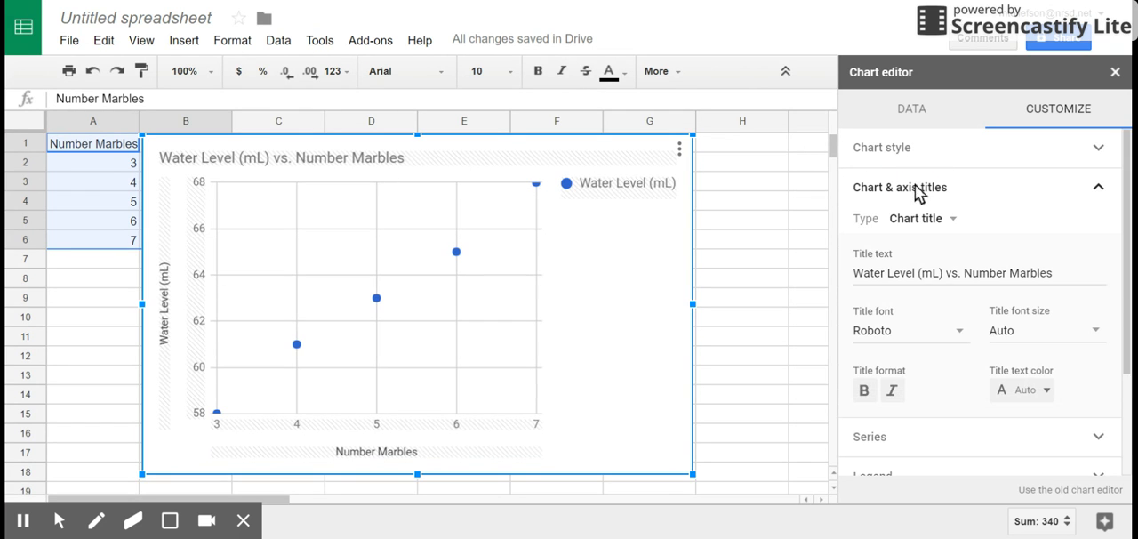
pyautogui.click(943, 273)
pyautogui.press('BackSpace')
pyautogui.press('BackSpace')
pyautogui.press('BackSpace')
pyautogui.press('BackSpace')
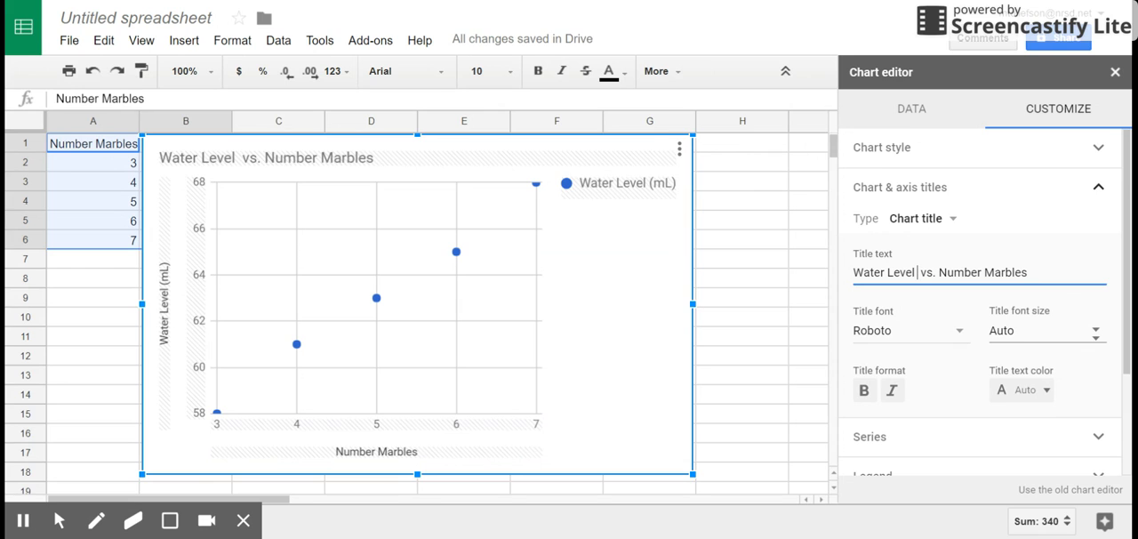
pyautogui.click(1099, 188)
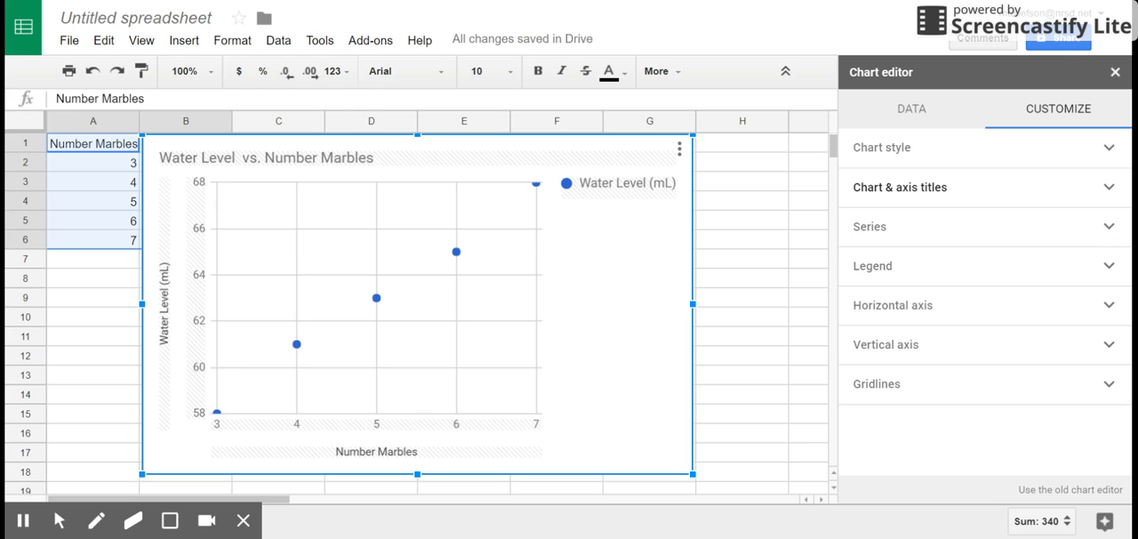
# - Add a trendline to the Water Level (mL) series of the scatter chart
pyautogui.click(1109, 229)
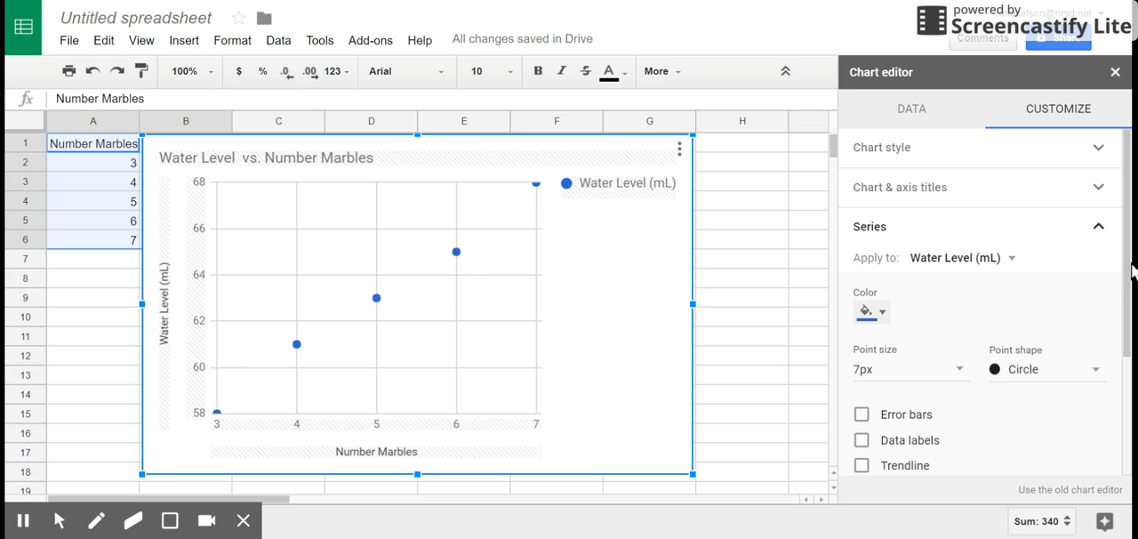
pyautogui.moveTo(1132, 267); pyautogui.dragTo(1131, 334)
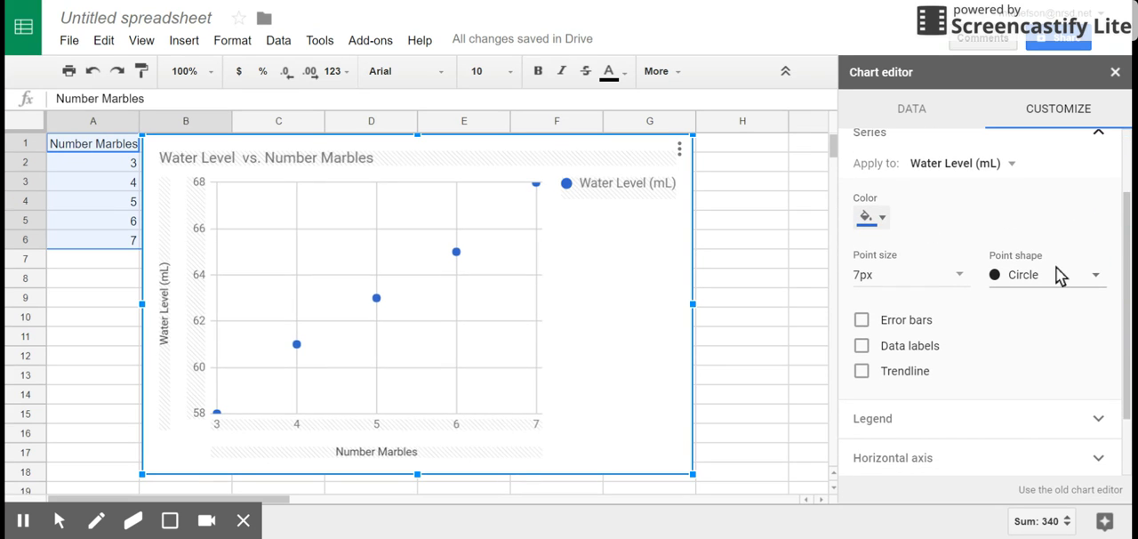
pyautogui.moveTo(1127, 297); pyautogui.dragTo(1128, 303)
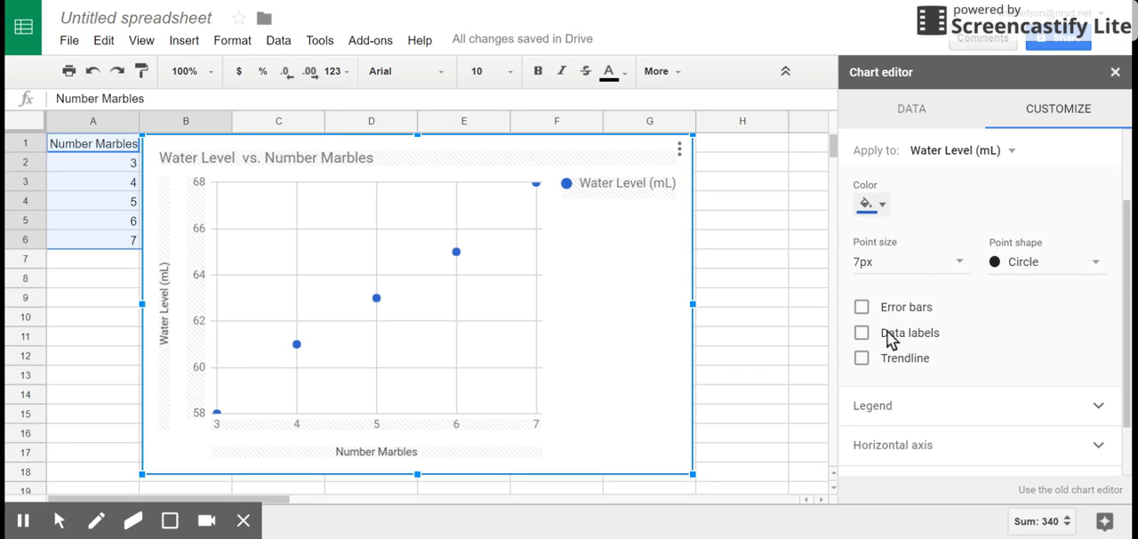
pyautogui.click(862, 359)
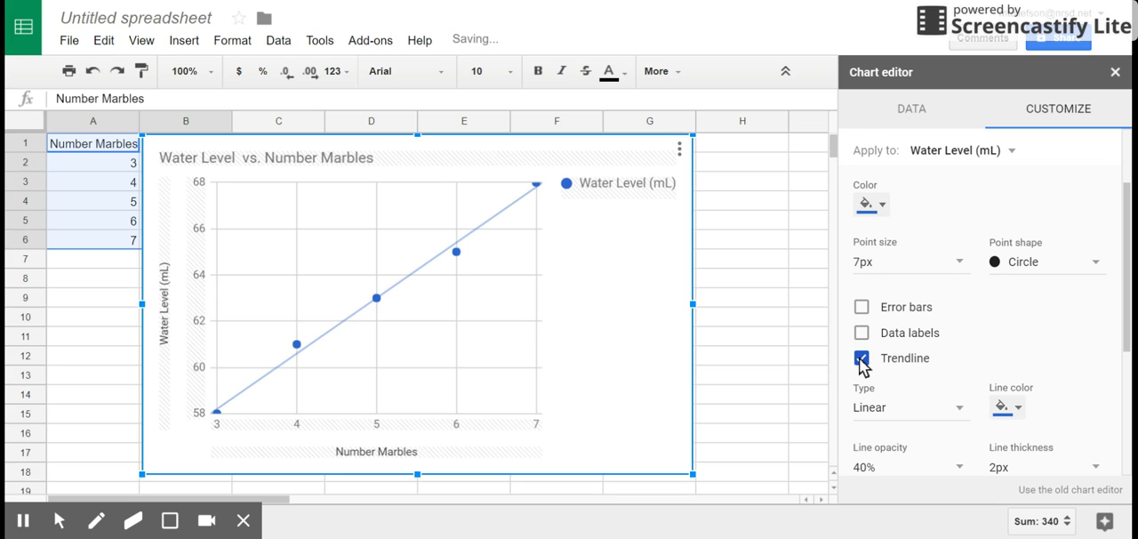
# - Label the trendline with its equation using Use Equation and show its R² value
pyautogui.click(1128, 317)
pyautogui.moveTo(1127, 317); pyautogui.dragTo(1129, 350)
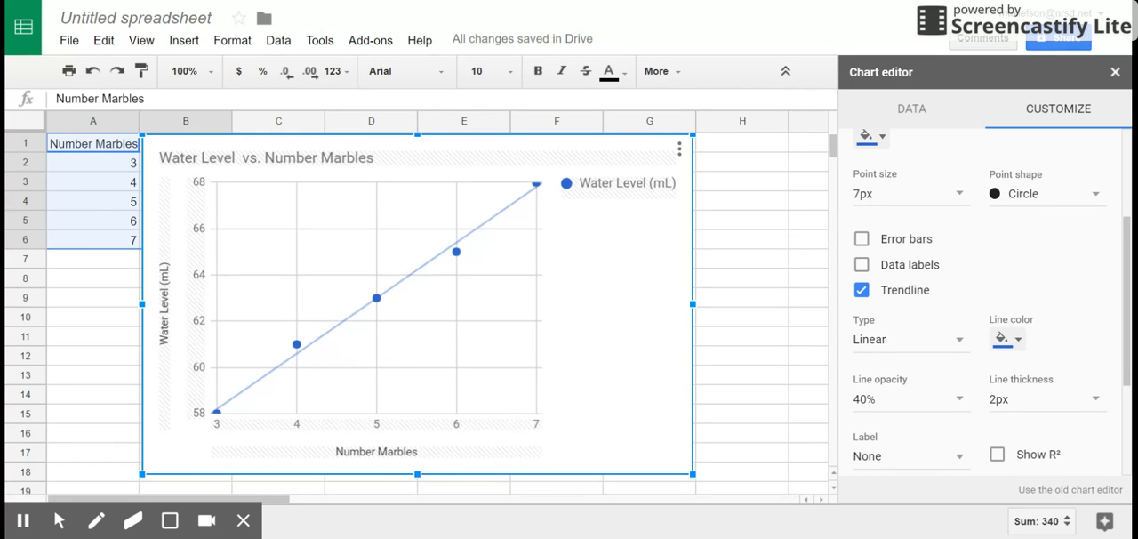
pyautogui.moveTo(1130, 349); pyautogui.dragTo(1131, 344)
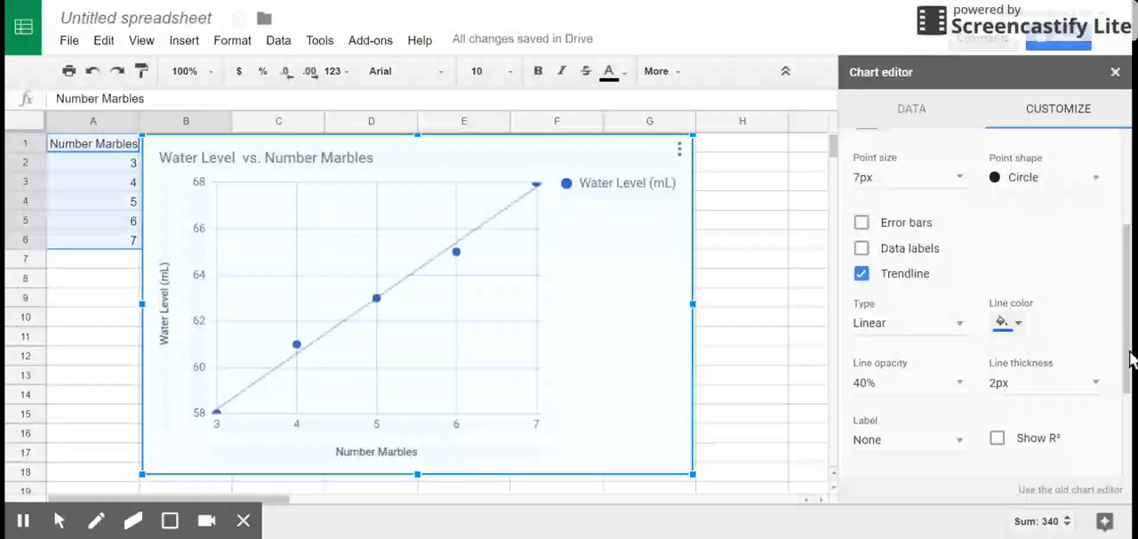
pyautogui.moveTo(1130, 358); pyautogui.dragTo(1131, 407)
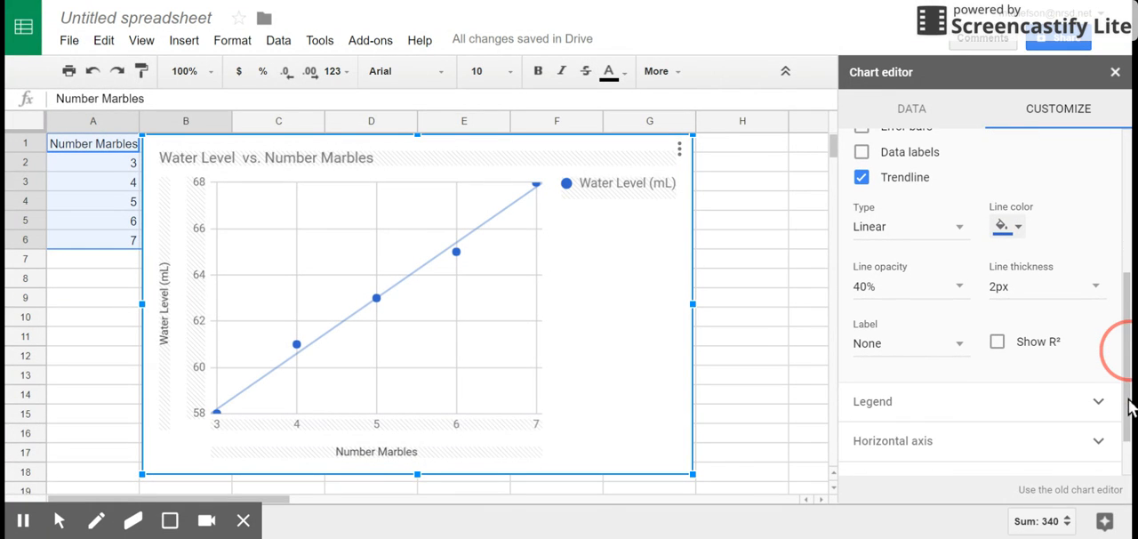
pyautogui.click(960, 344)
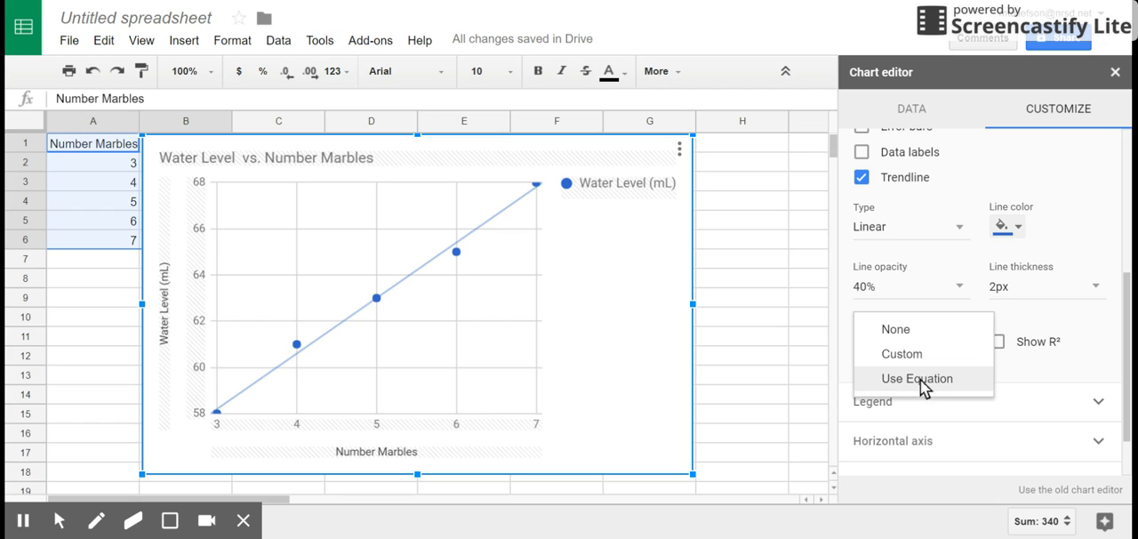
pyautogui.click(919, 380)
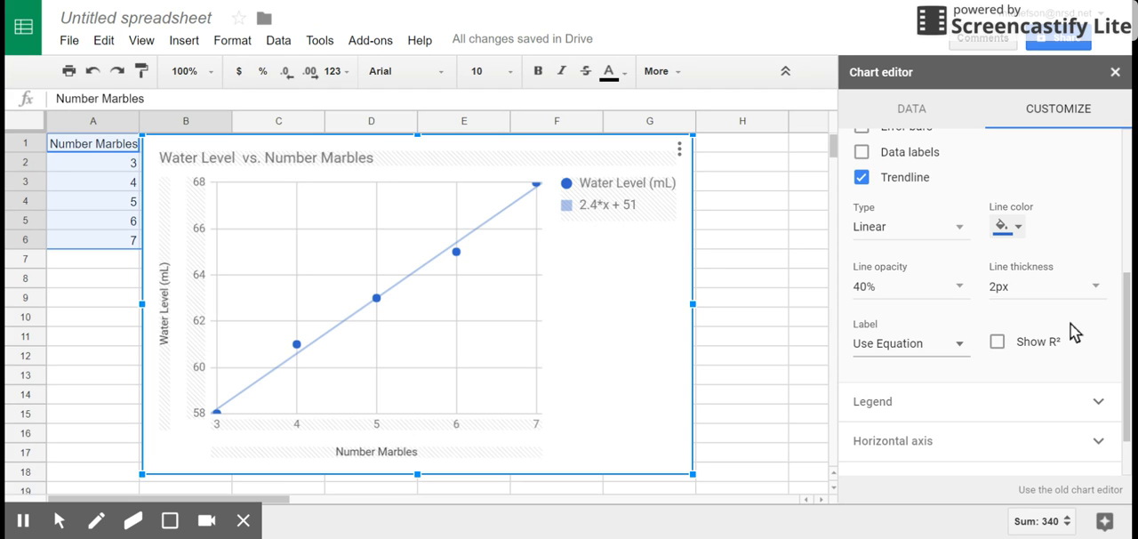
pyautogui.click(998, 345)
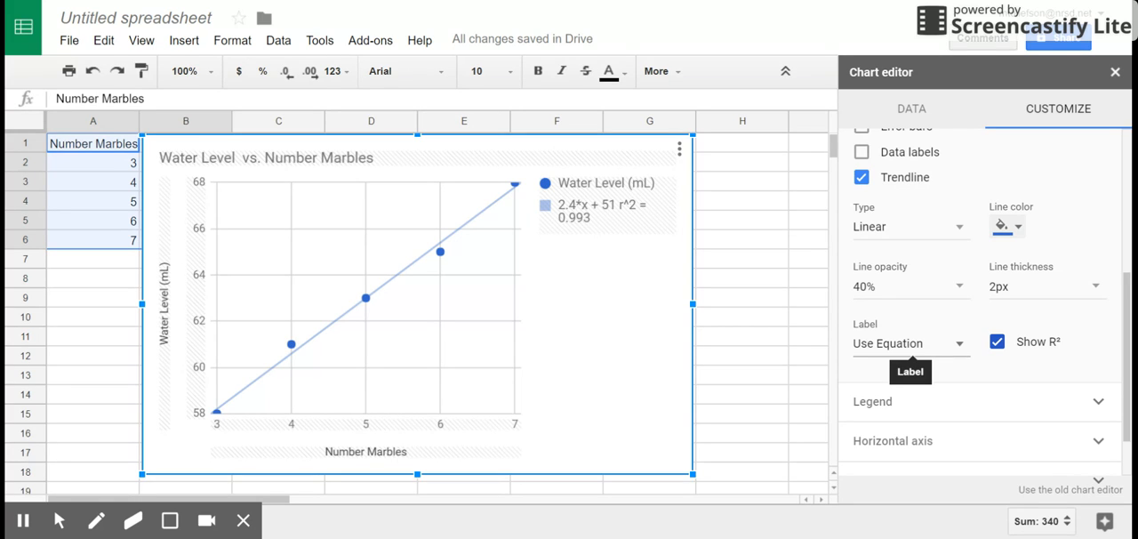
# - Switch the trendline label to Custom with the text "V = 2.4 mL/marble * n + 51 mL" and collapse the series settings
pyautogui.click(961, 346)
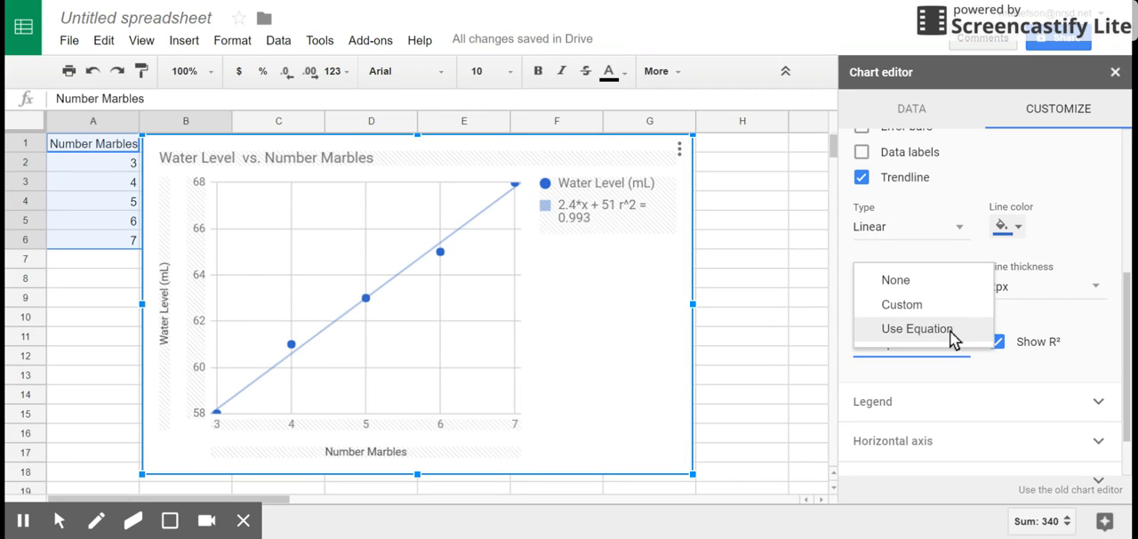
pyautogui.click(928, 305)
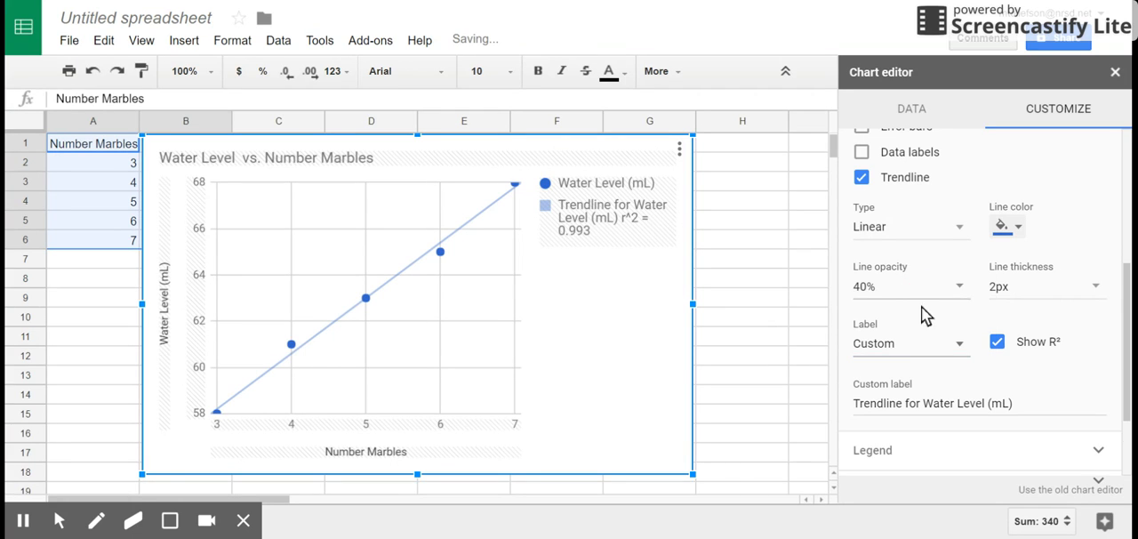
pyautogui.moveTo(1015, 403); pyautogui.dragTo(851, 406)
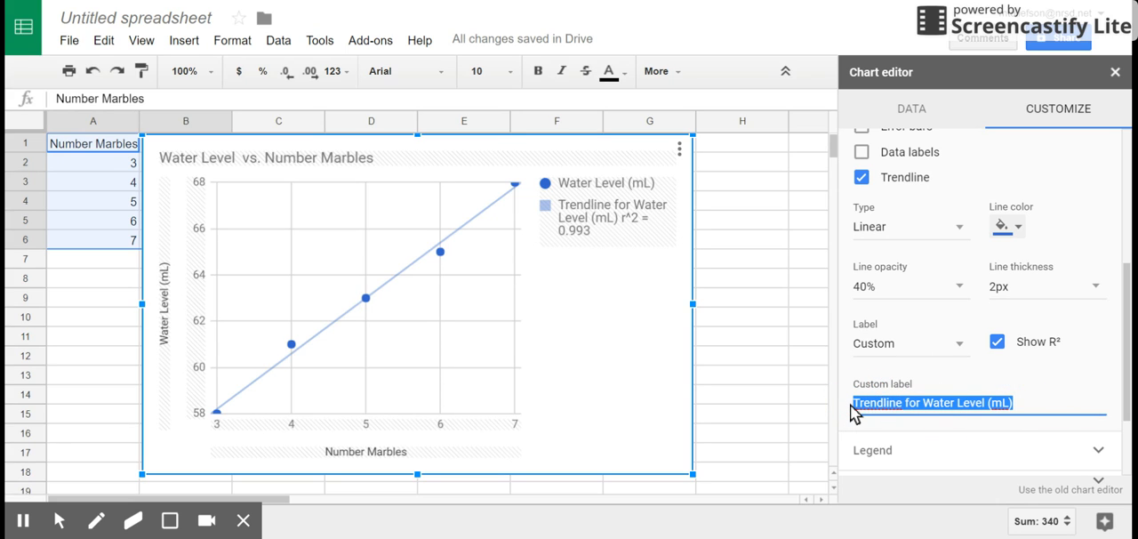
pyautogui.press('BackSpace')
pyautogui.write('V')
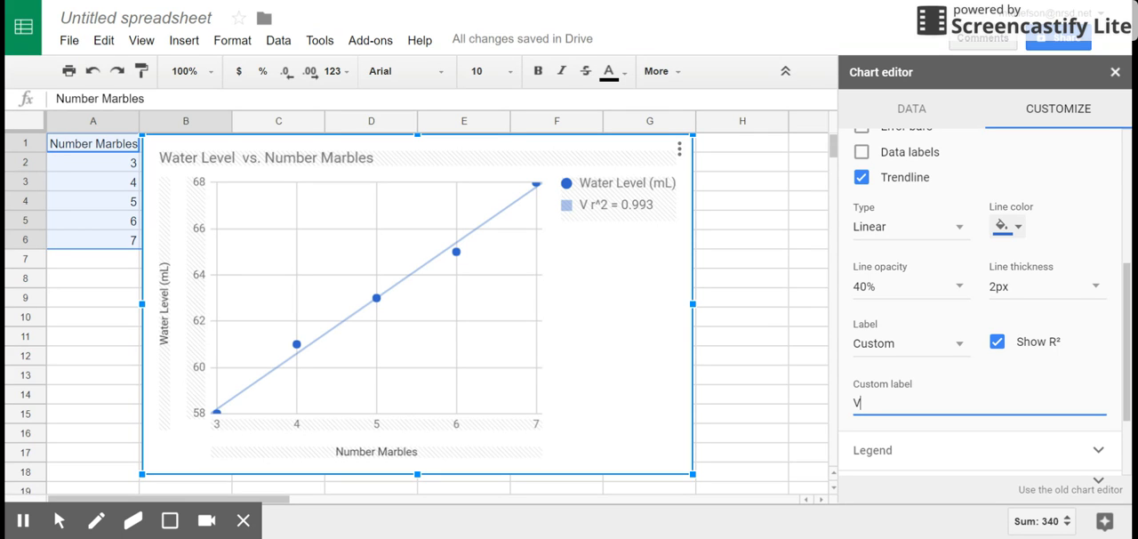
pyautogui.write(' = 2.4')
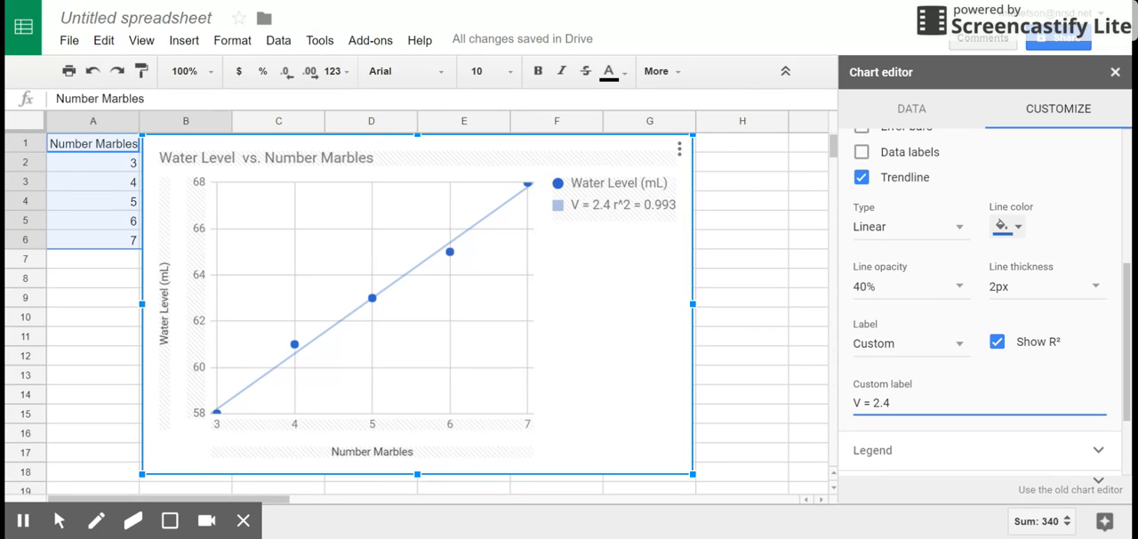
pyautogui.write(' mL/')
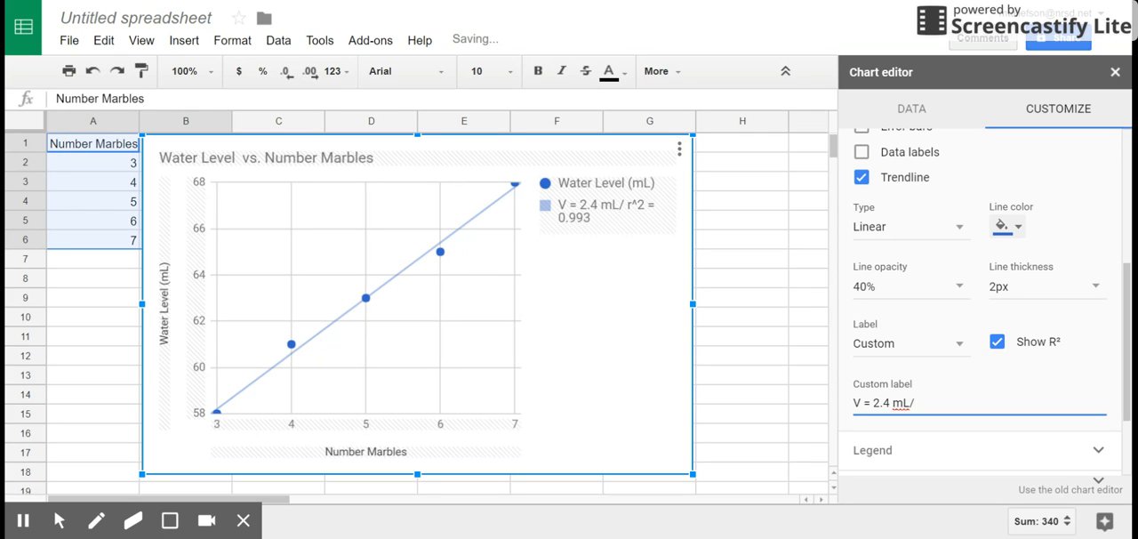
pyautogui.write('marble')
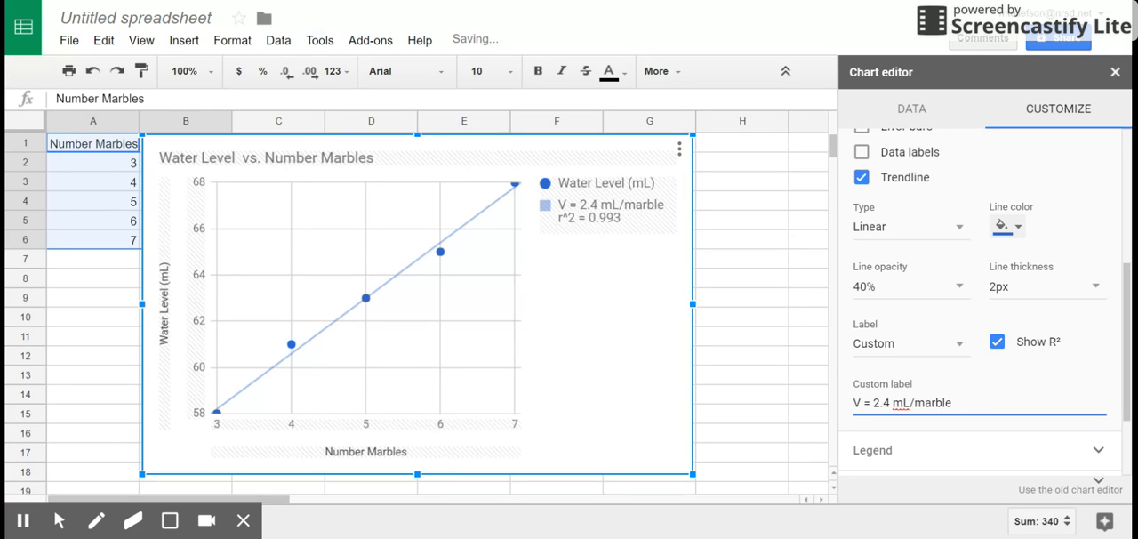
pyautogui.write(' * n +')
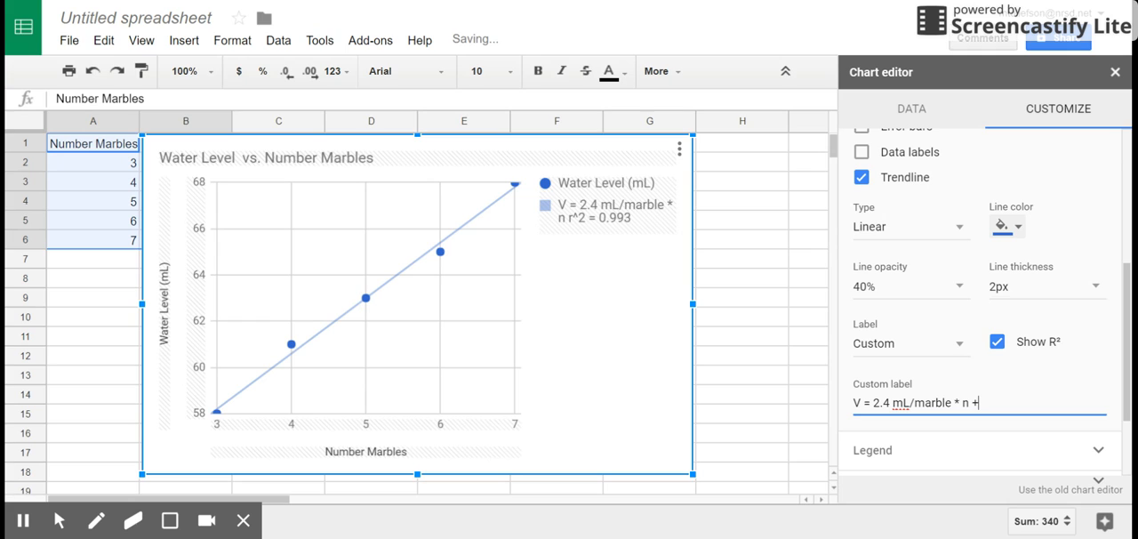
pyautogui.write(' 51')
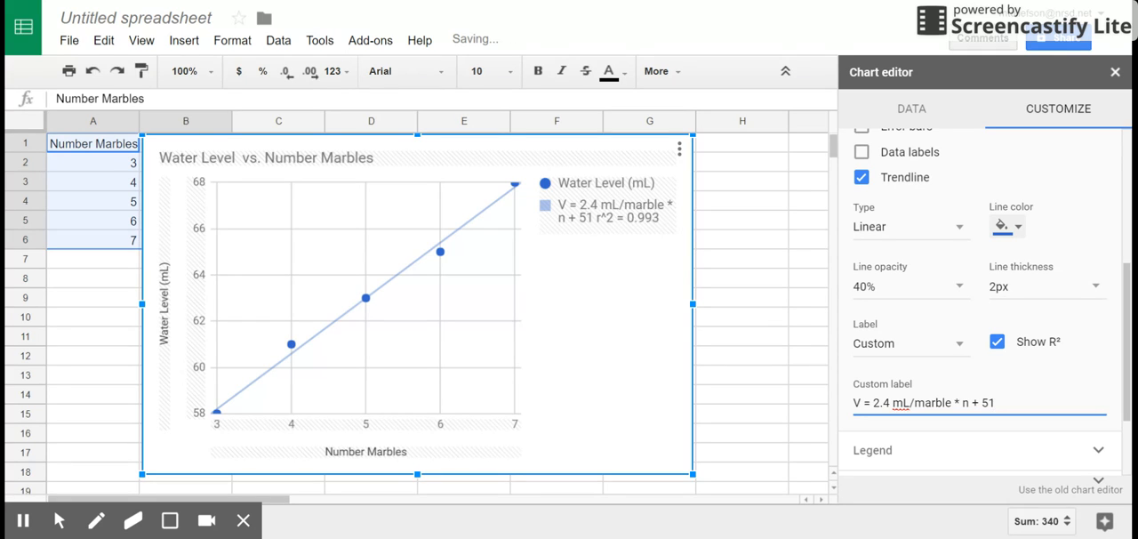
pyautogui.write(' mL')
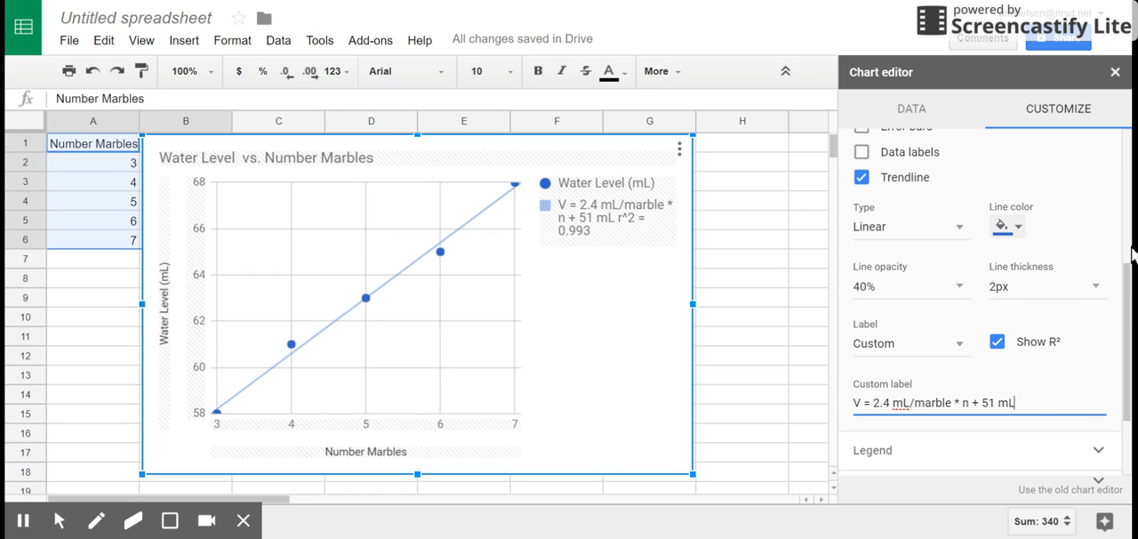
pyautogui.scroll(5, 1126, 299)
pyautogui.click(1101, 209)
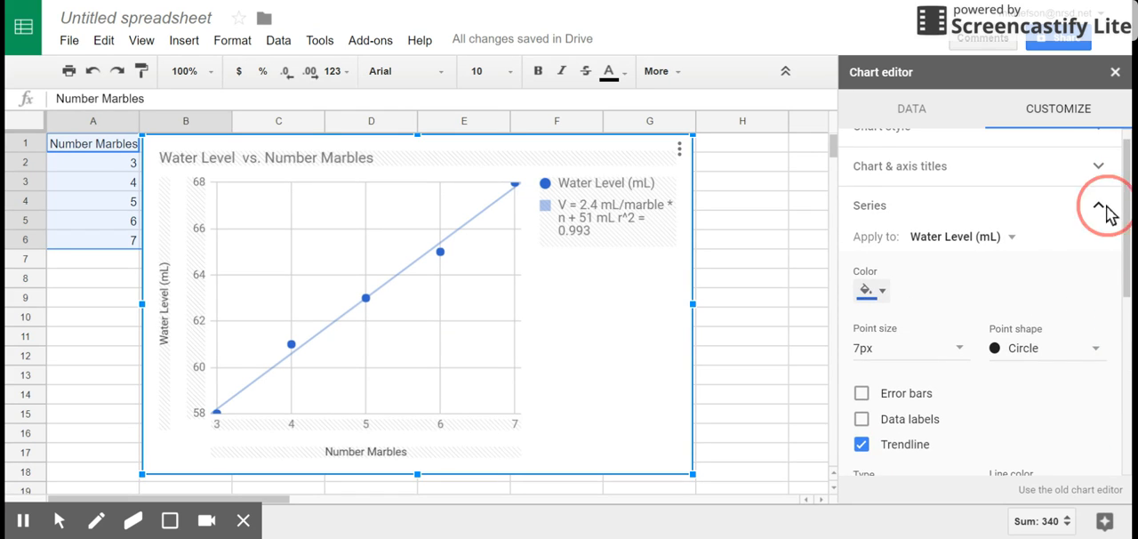